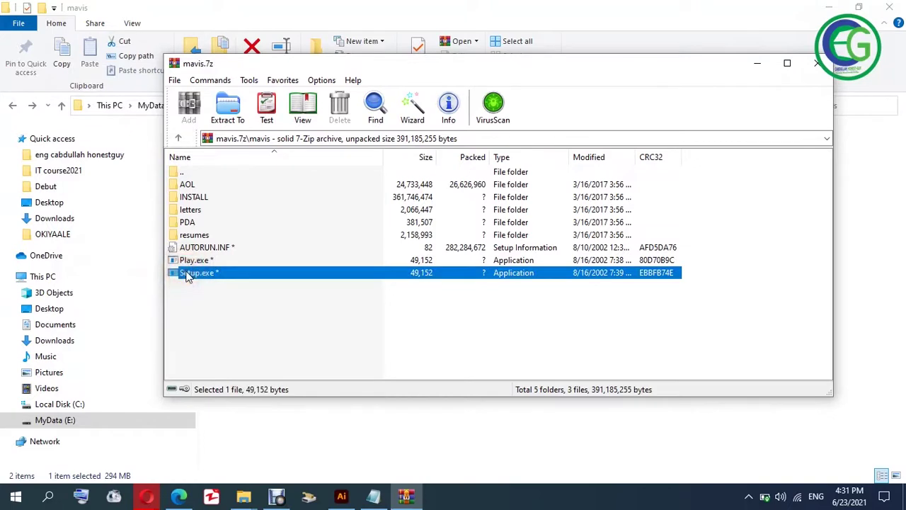
- Run Setup.exe from the mavis archive and install Mavis Beacon Teaches Typing Deluxe 15 in the default destination folder
double_click(188, 276)
key("Return")
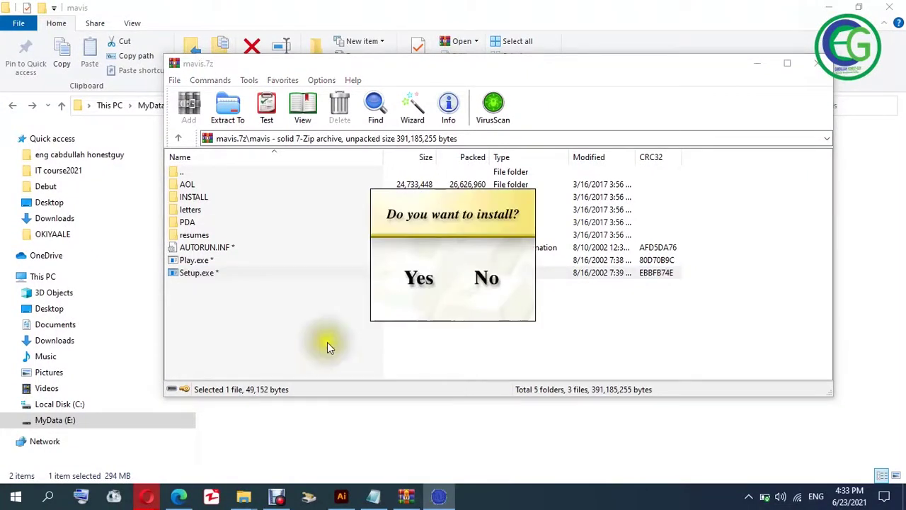
left_click(416, 280)
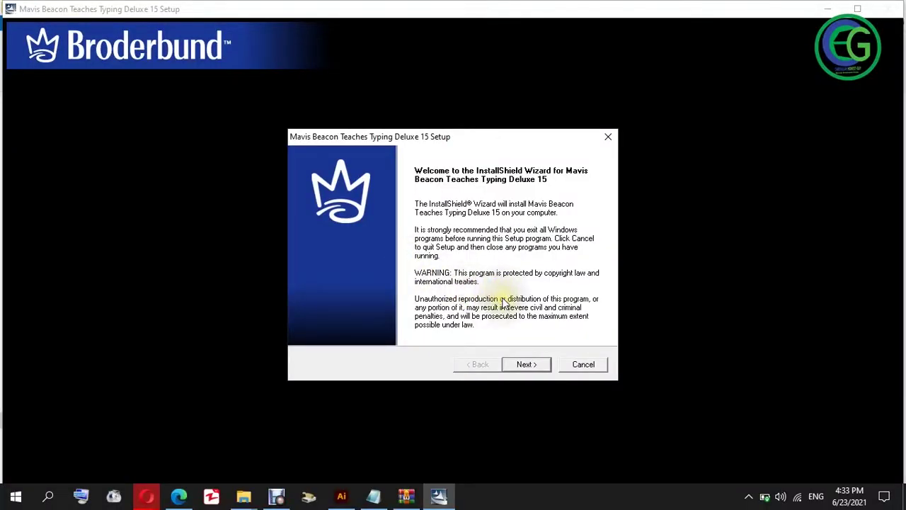
left_click(525, 364)
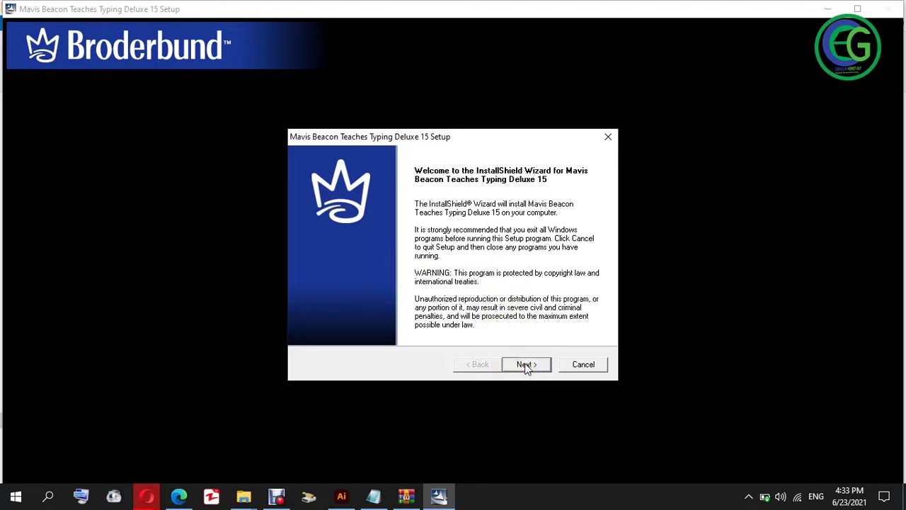
left_click(525, 364)
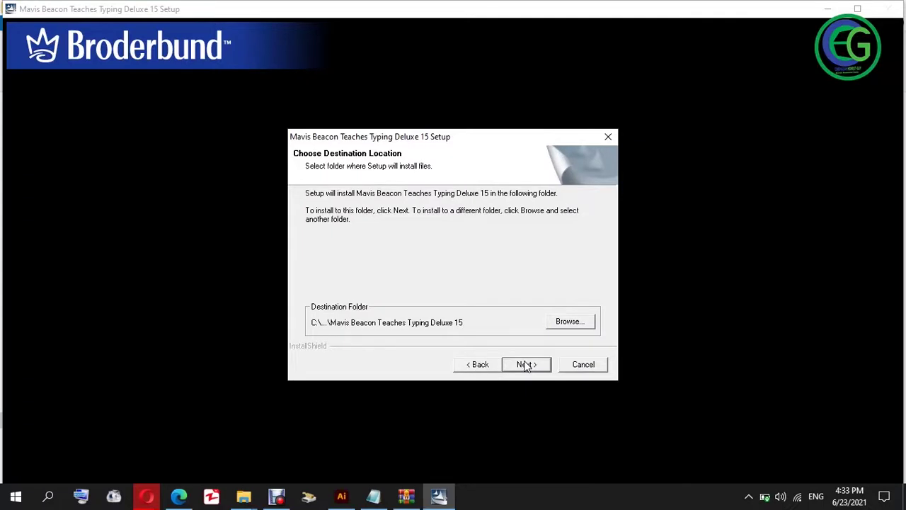
left_click(525, 365)
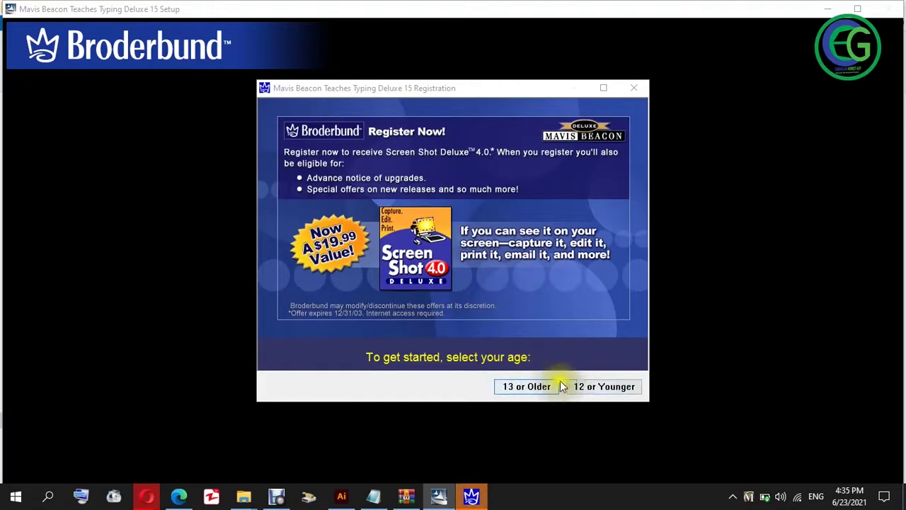
- Choose "13 or Older" as the age group in the product registration window
left_click(526, 393)
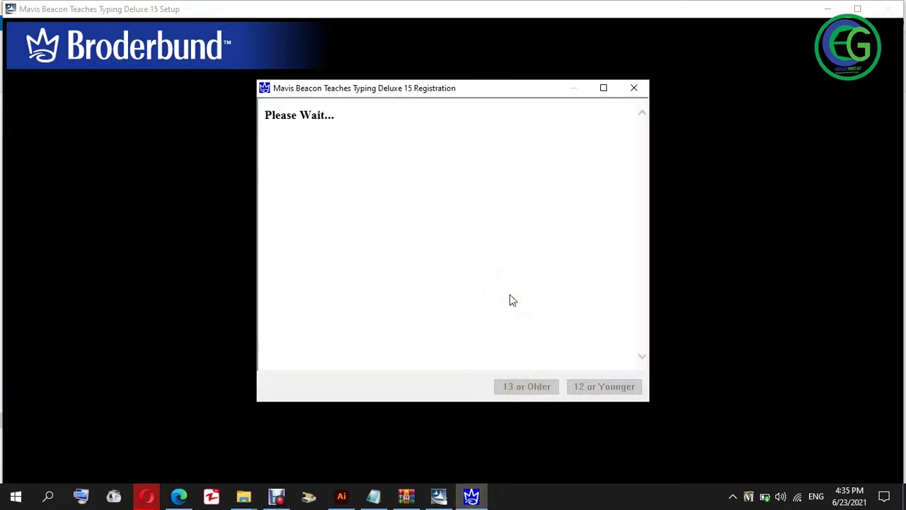
left_click(512, 298)
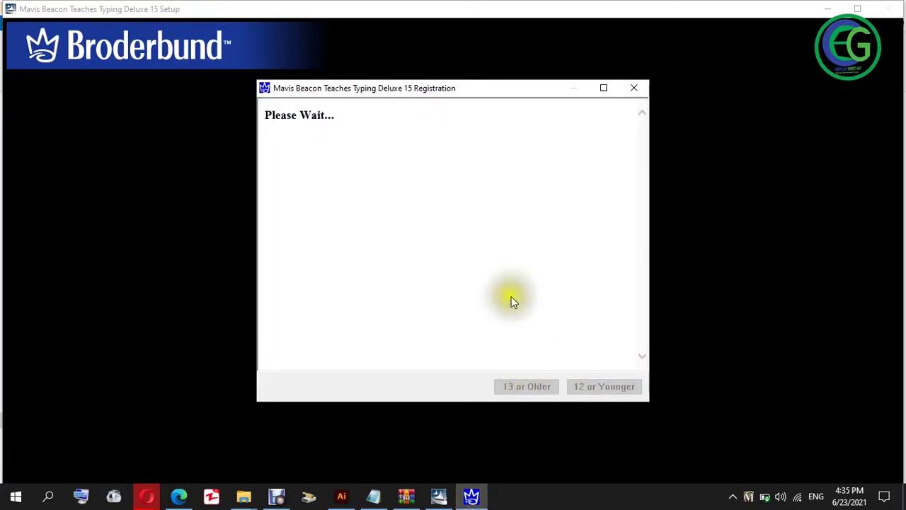
left_click(543, 274)
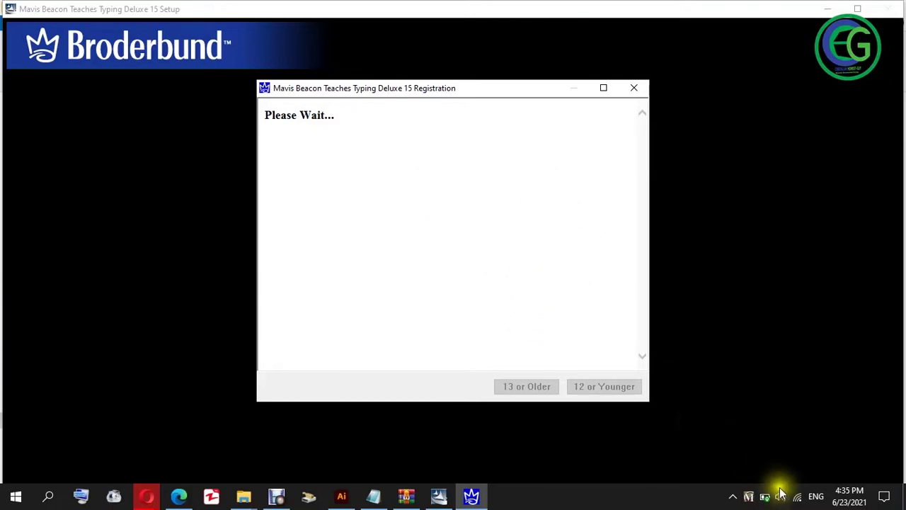
- Turn off the computer's Wi-Fi while the product registration is waiting for a connection
left_click(798, 498)
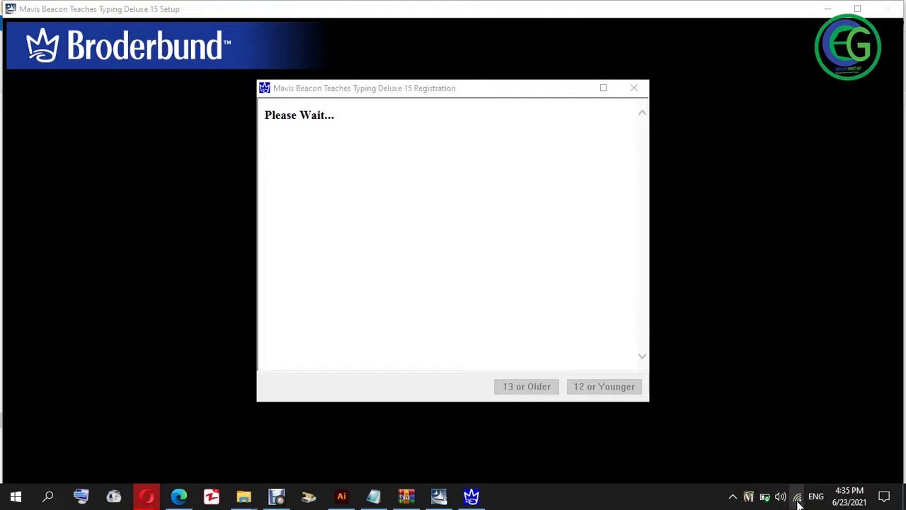
left_click(798, 498)
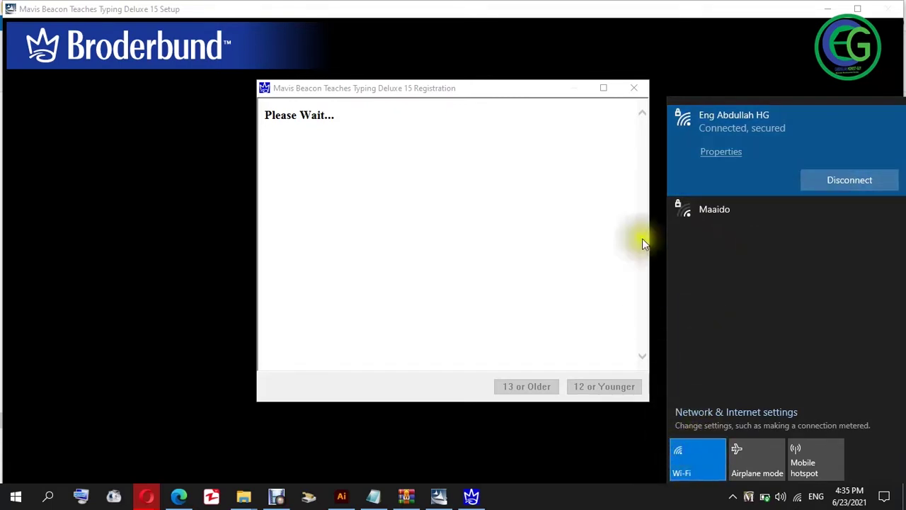
left_click(674, 453)
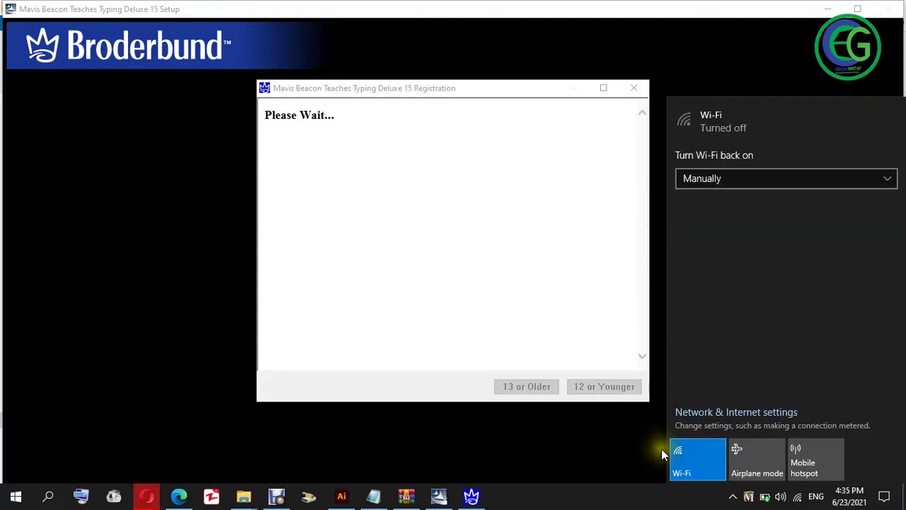
left_click(563, 436)
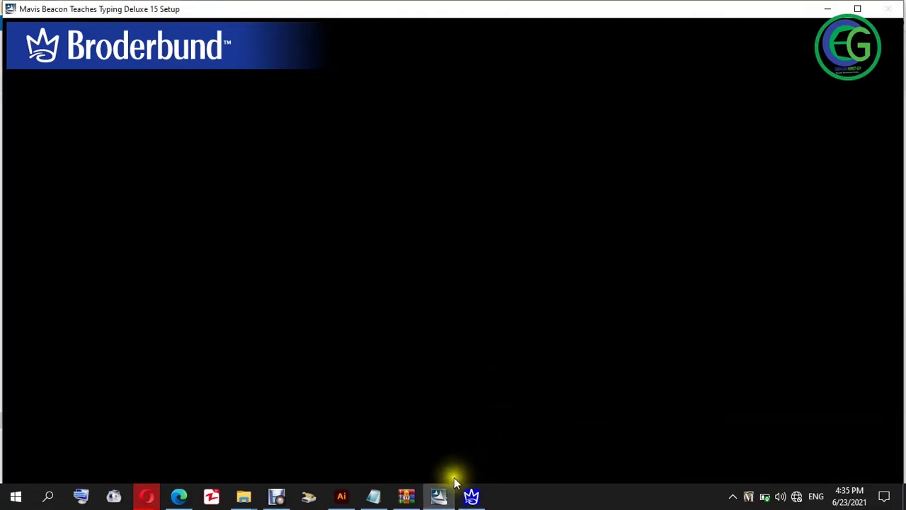
left_click(438, 495)
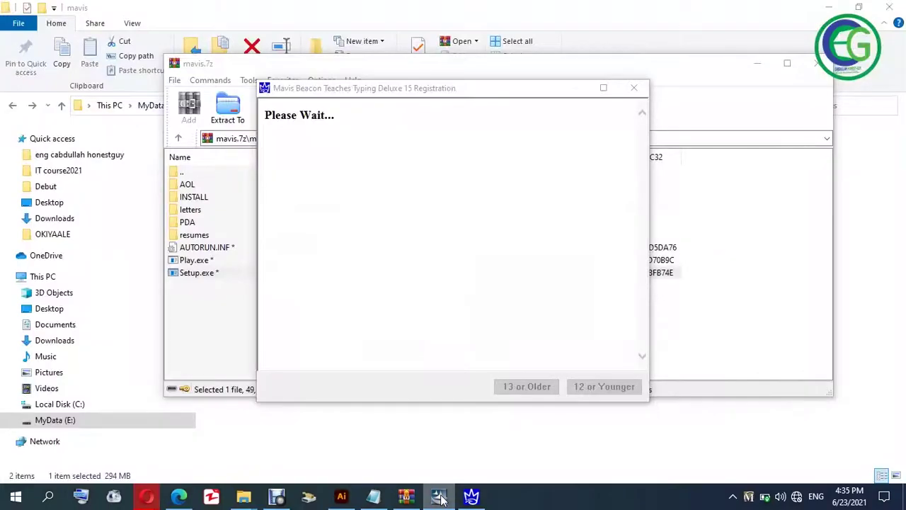
left_click(440, 498)
left_click(441, 499)
left_click(440, 499)
left_click(441, 499)
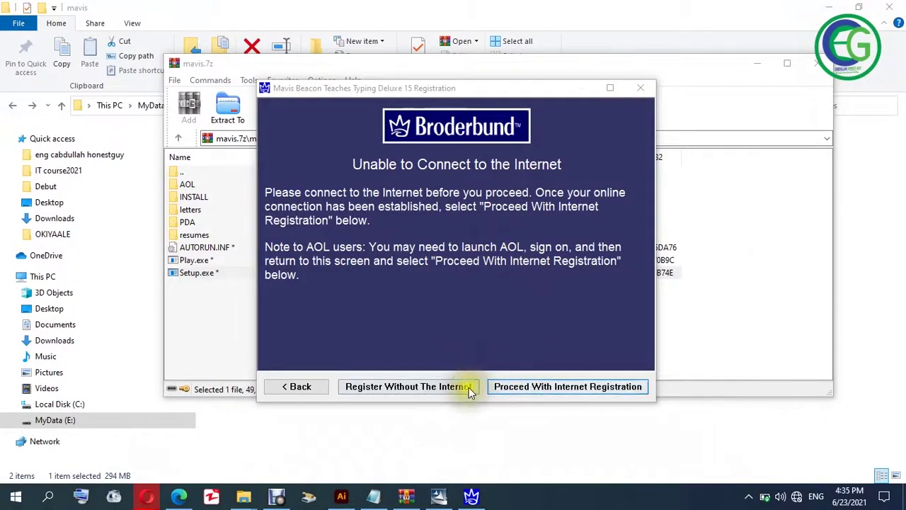
- Continue the product registration without the Internet, leaving its form blank, and finish the setup wizard
left_click(425, 388)
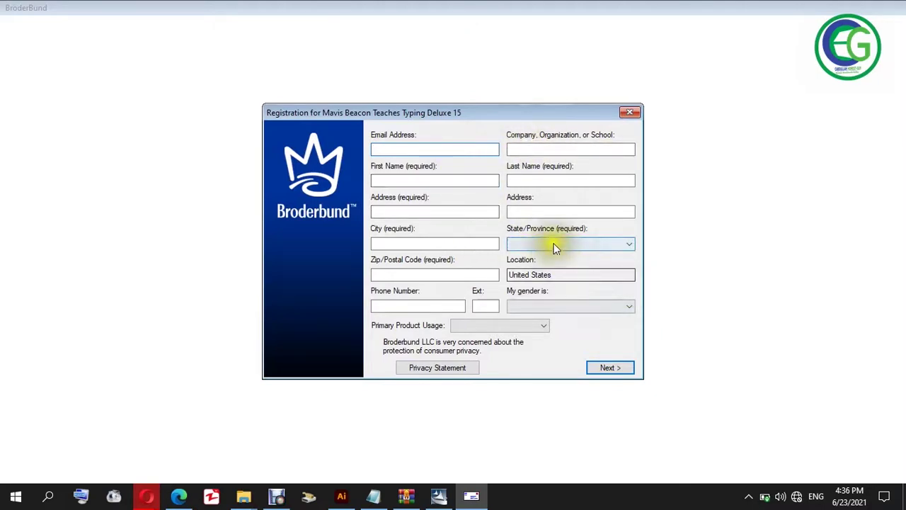
left_click(628, 113)
left_click(606, 365)
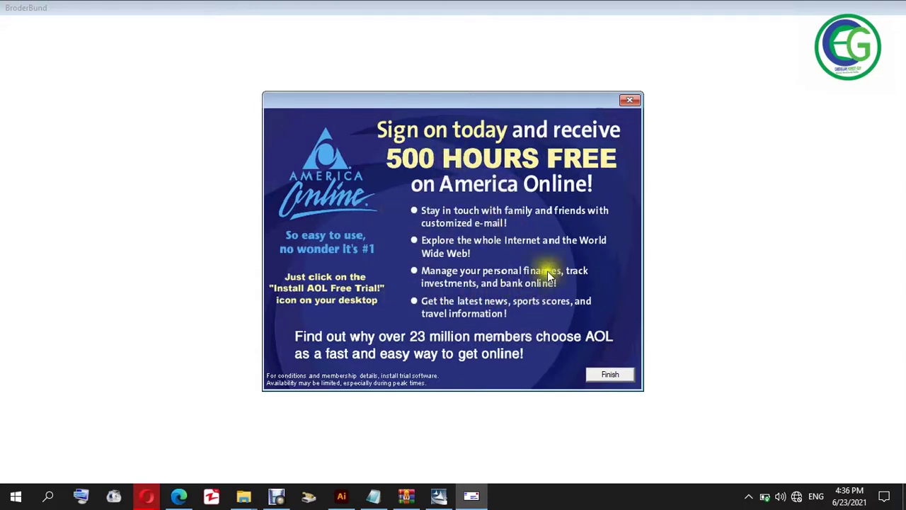
left_click(607, 375)
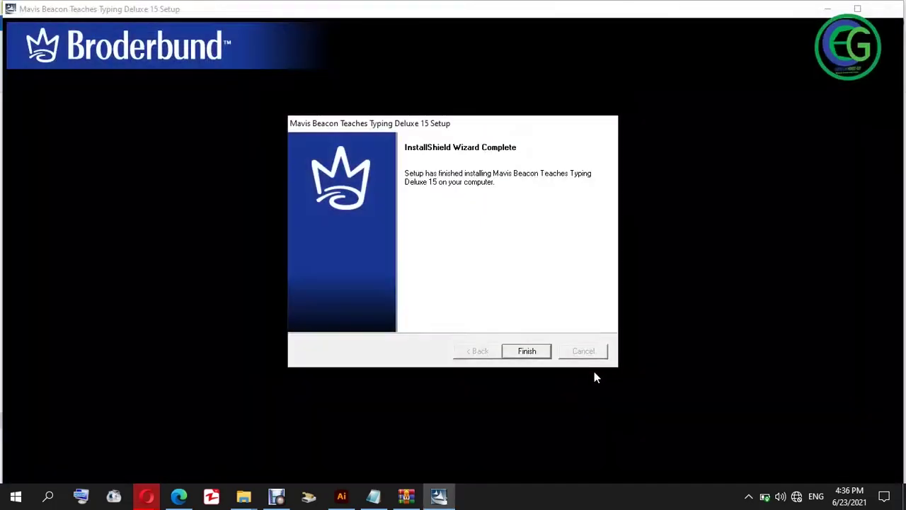
left_click(529, 351)
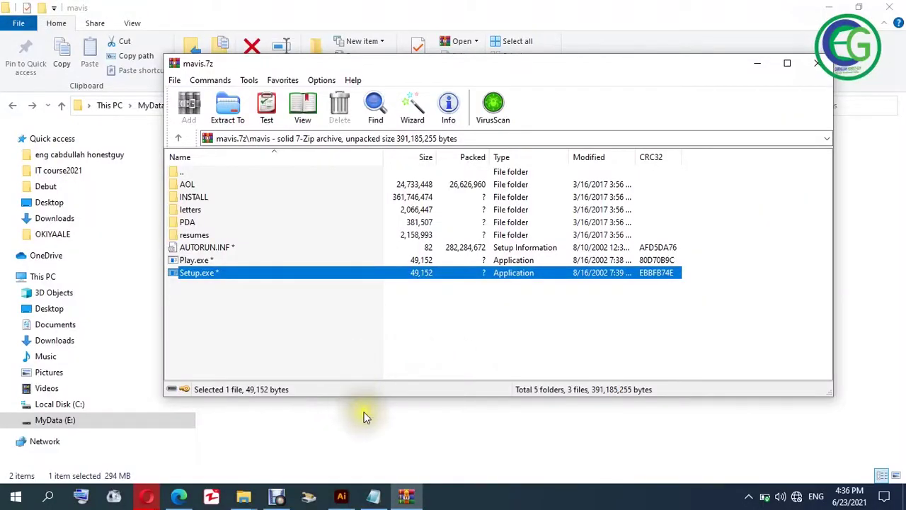
- Find Mavis Beacon Teaches Typing by searching for "mav", run the program and decline using it in Spanish
left_click(16, 498)
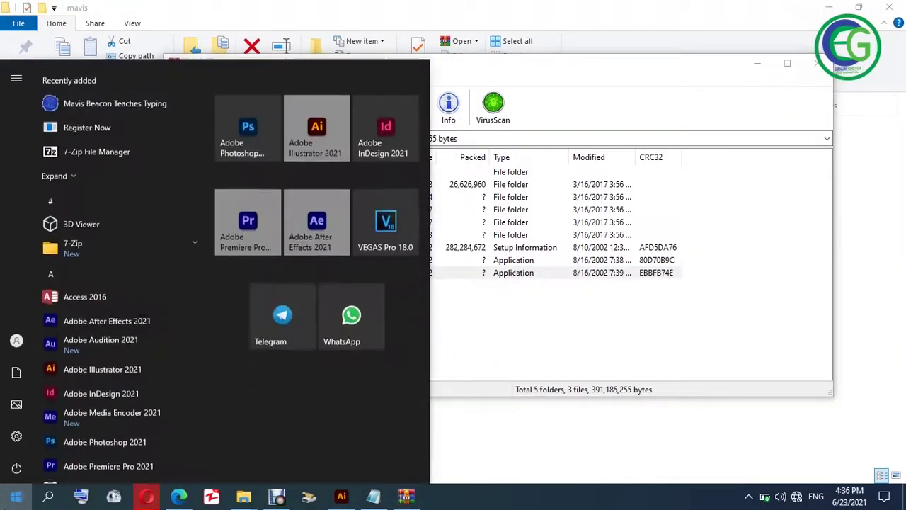
type("ma")
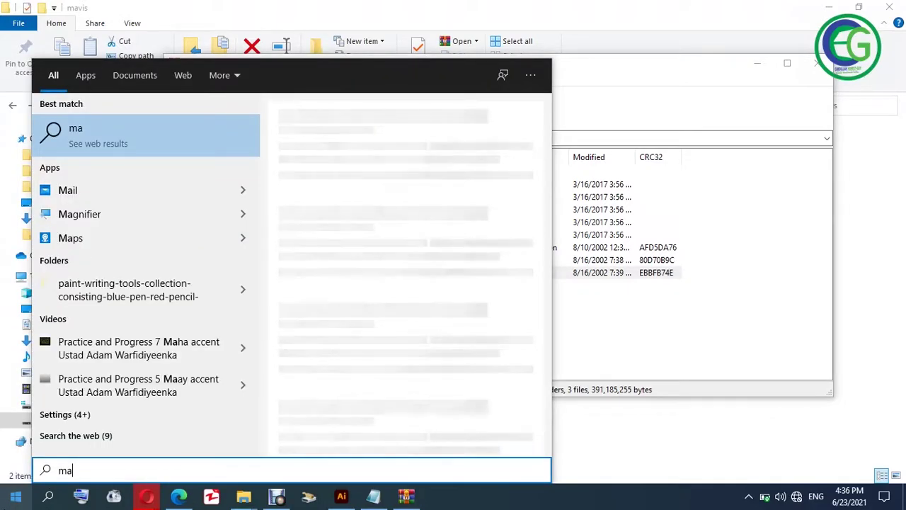
type("v")
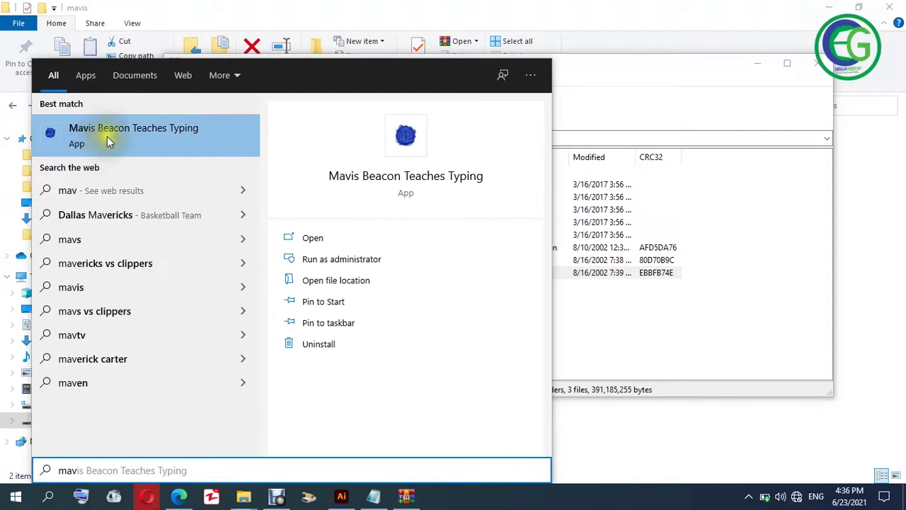
left_click(107, 136)
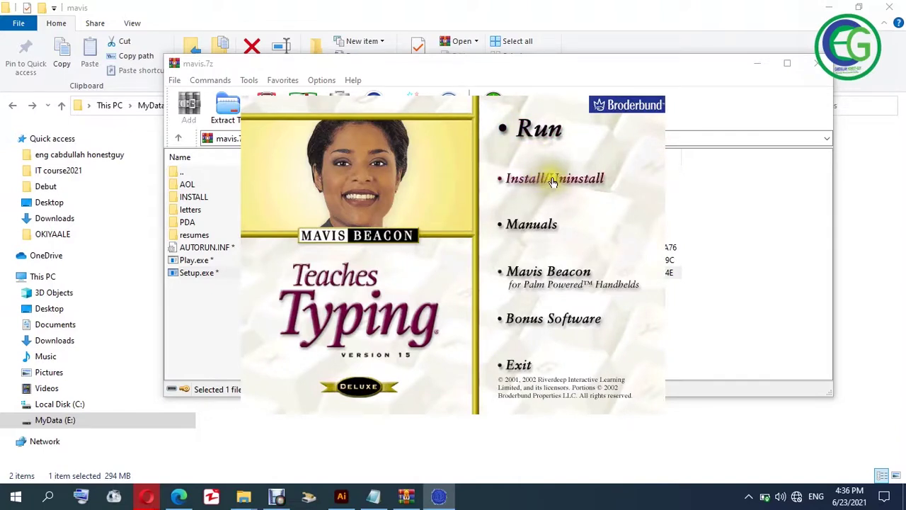
left_click(536, 133)
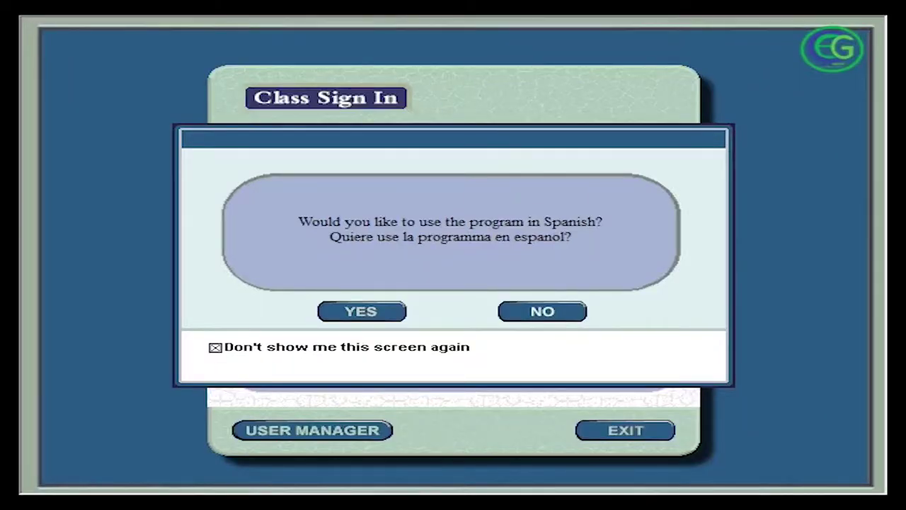
left_click(543, 311)
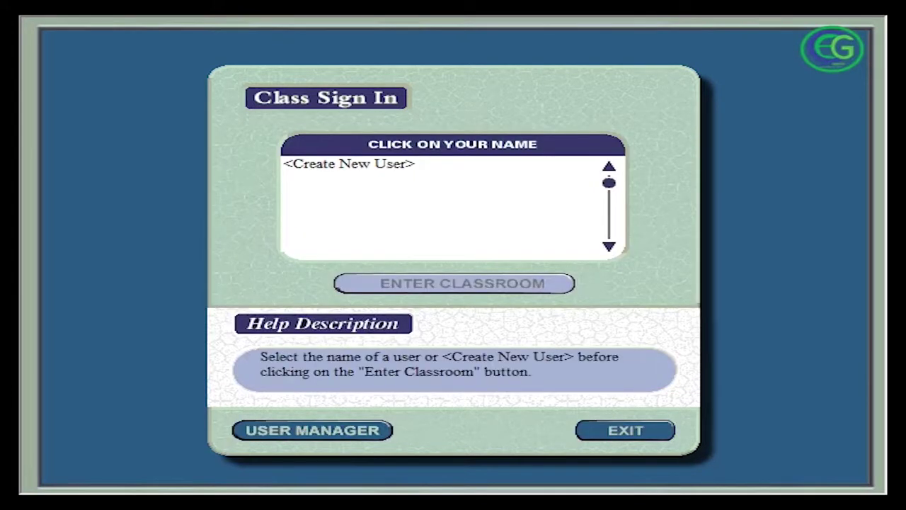
- Create a new user at the class sign-in and enter the user's name in the registration
left_click(348, 164)
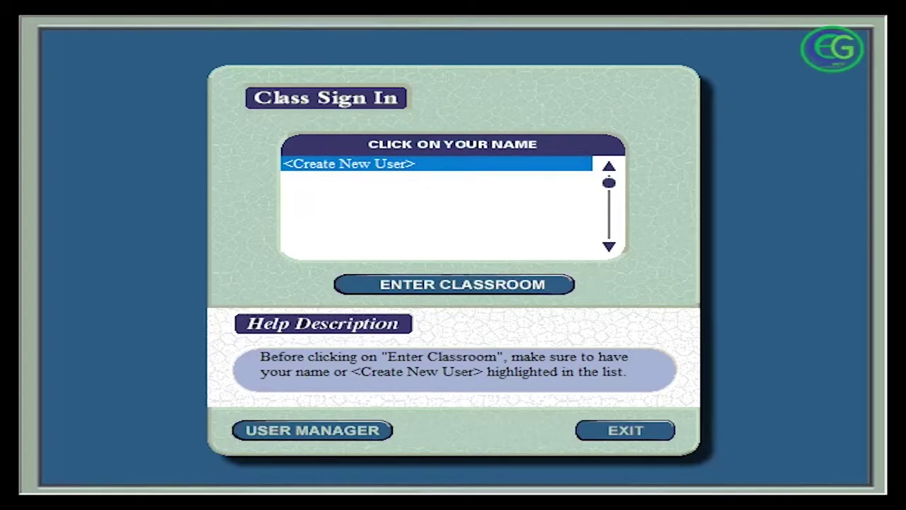
key("Return")
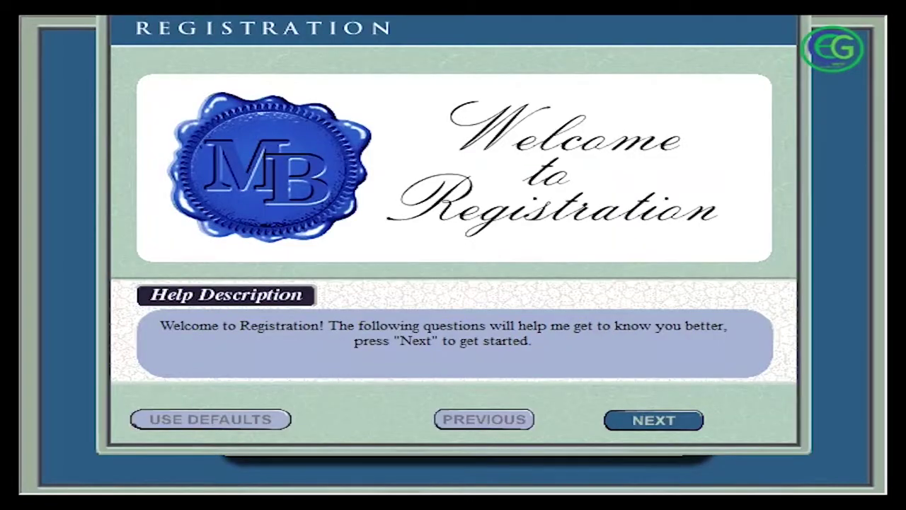
key("Return")
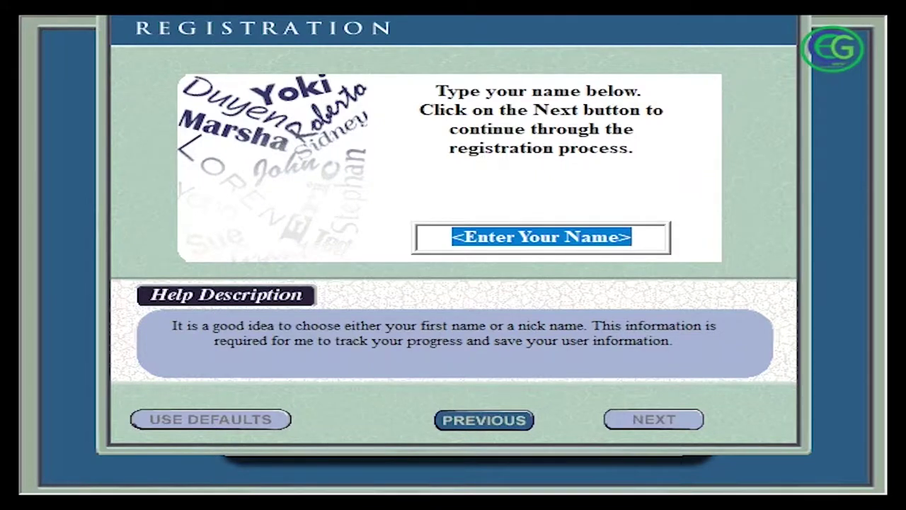
type("cmc")
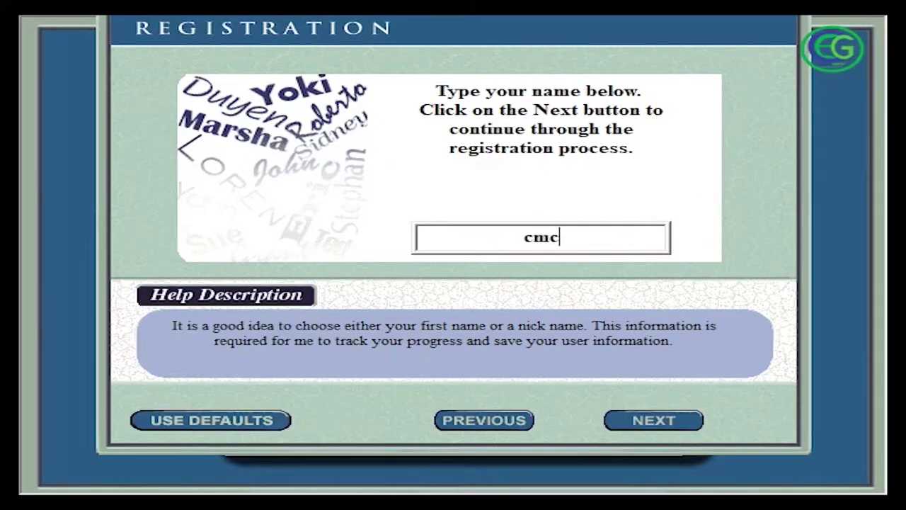
key("Return")
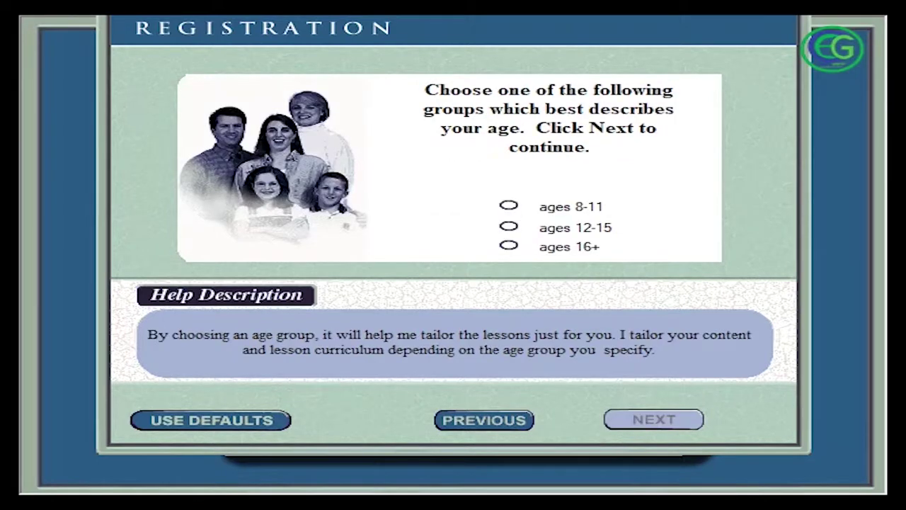
- Set the new user's profile to ages 16+, 101 Standard Keyboard and Standard practice mode
left_click(509, 246)
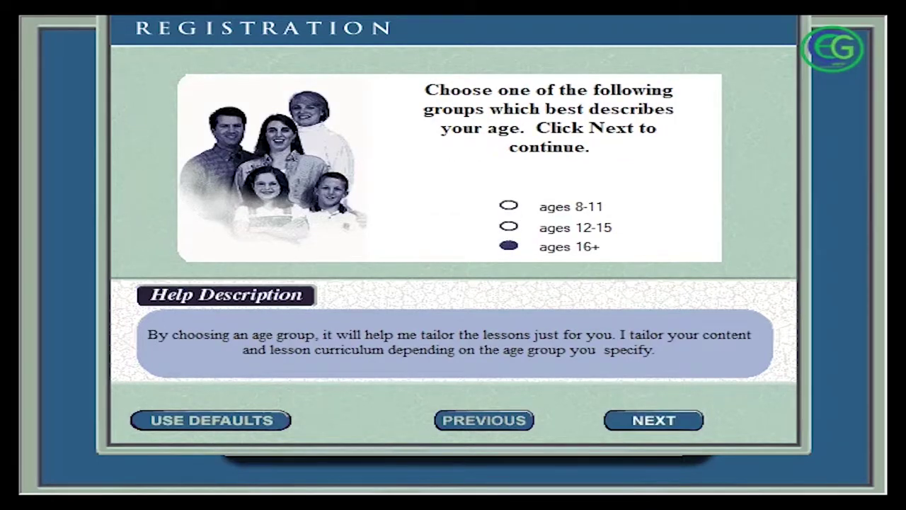
key("Return")
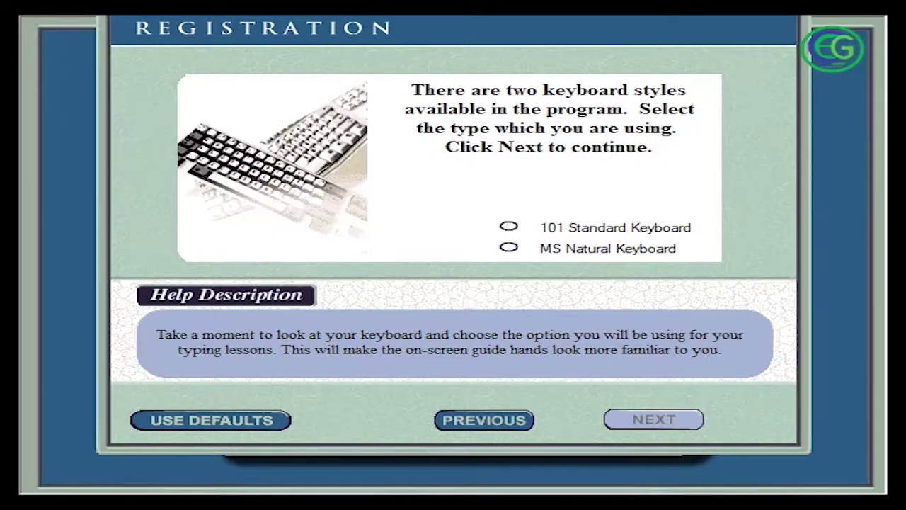
left_click(509, 227)
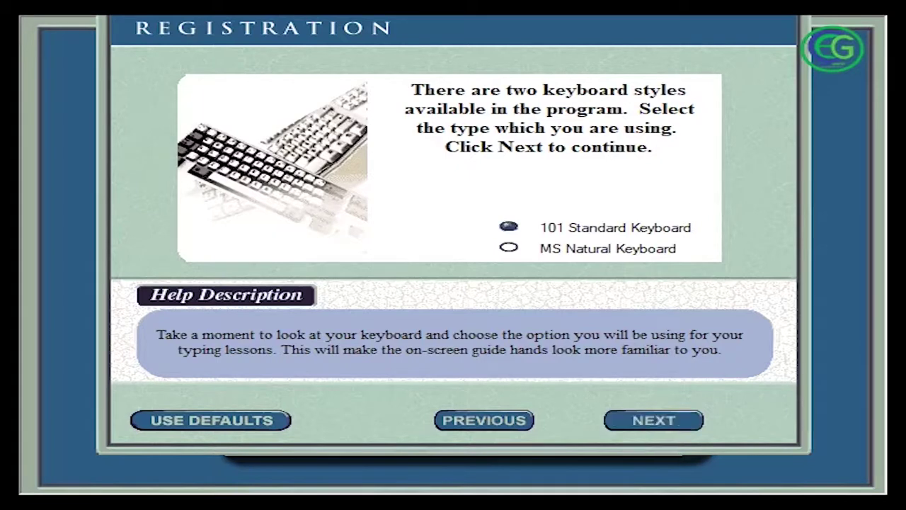
key("Return")
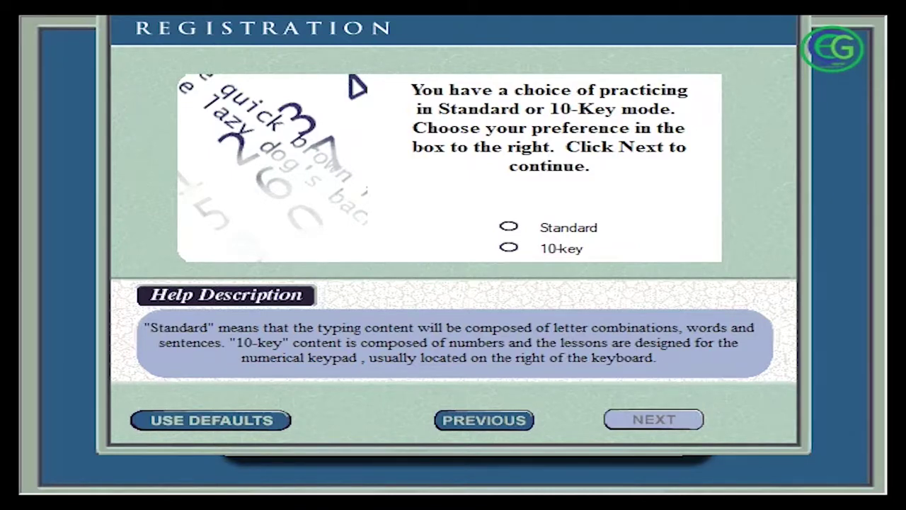
left_click(508, 227)
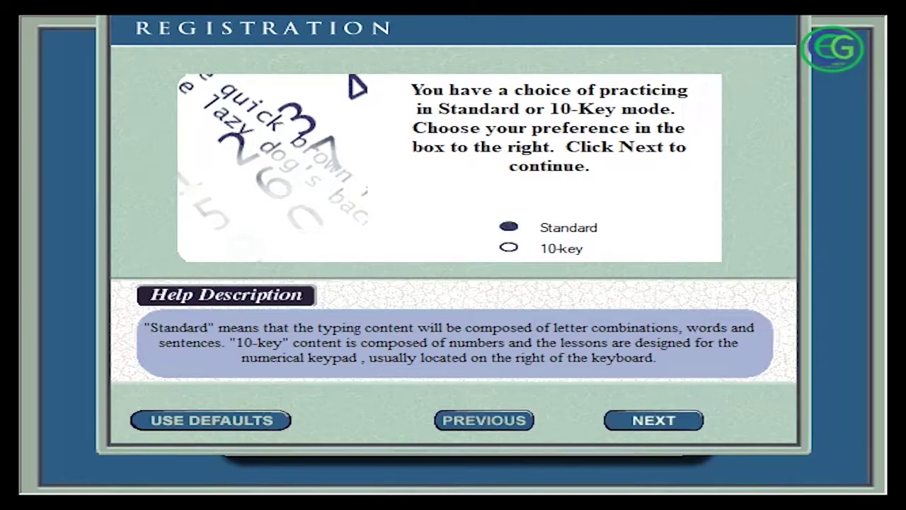
key("Return")
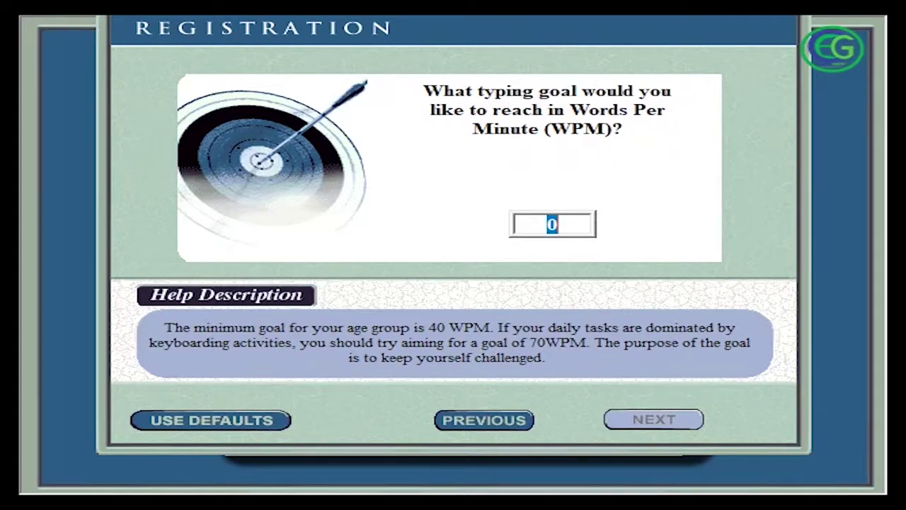
- Set the typing goal to 40 words per minute and finish the user registration
type("40")
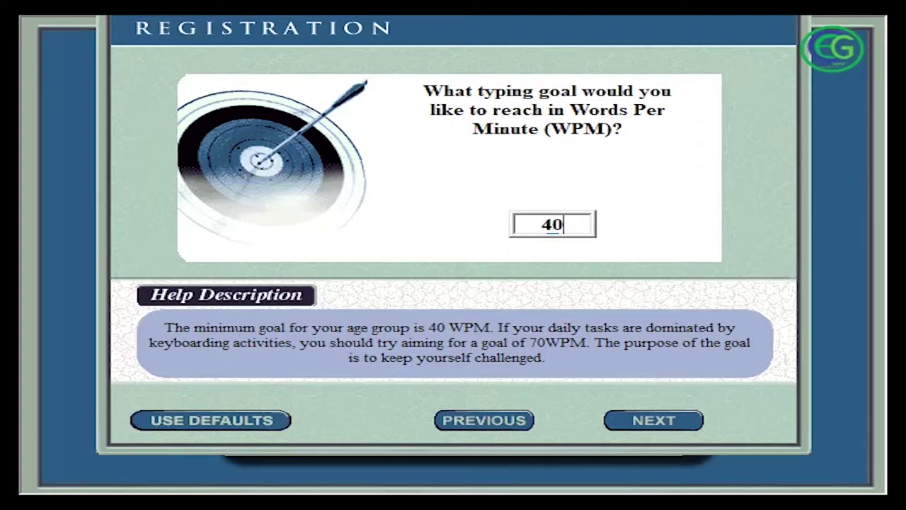
key("Return")
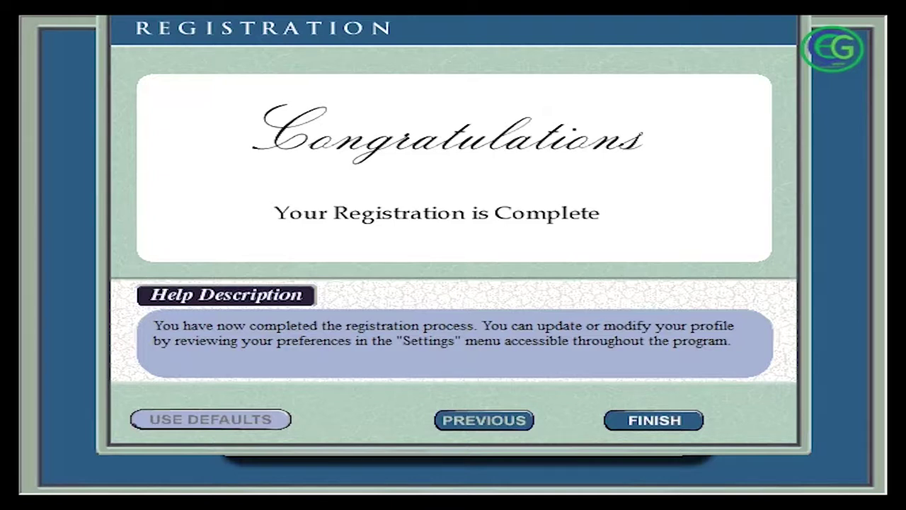
key("Return")
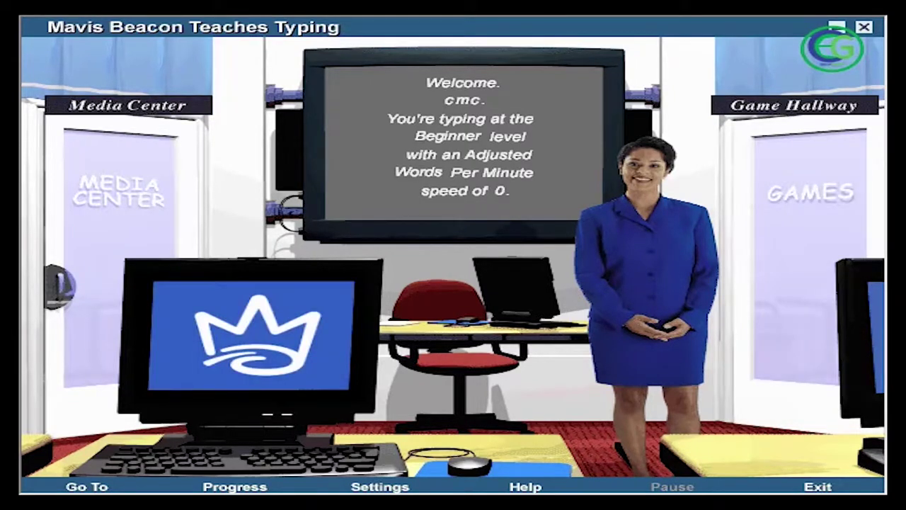
- Open the choice between testing the typing level and starting as a beginner from the classroom's front computer
left_click(252, 333)
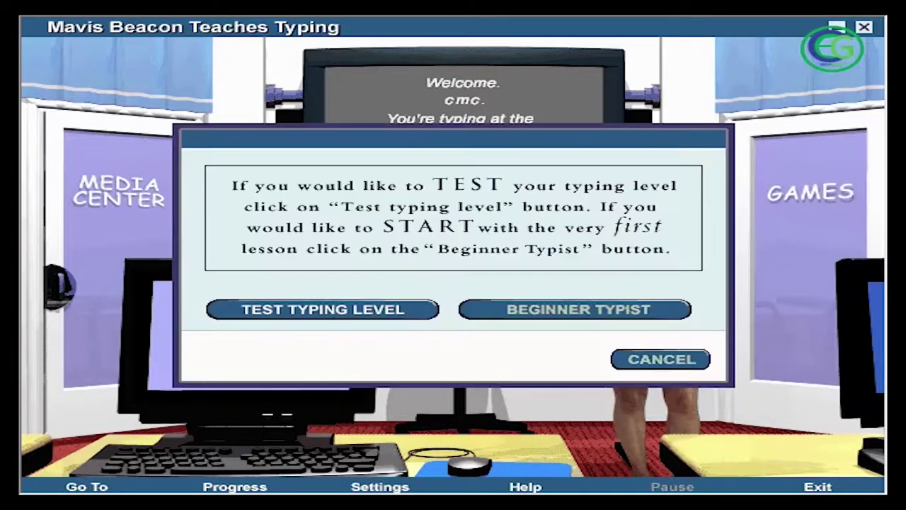